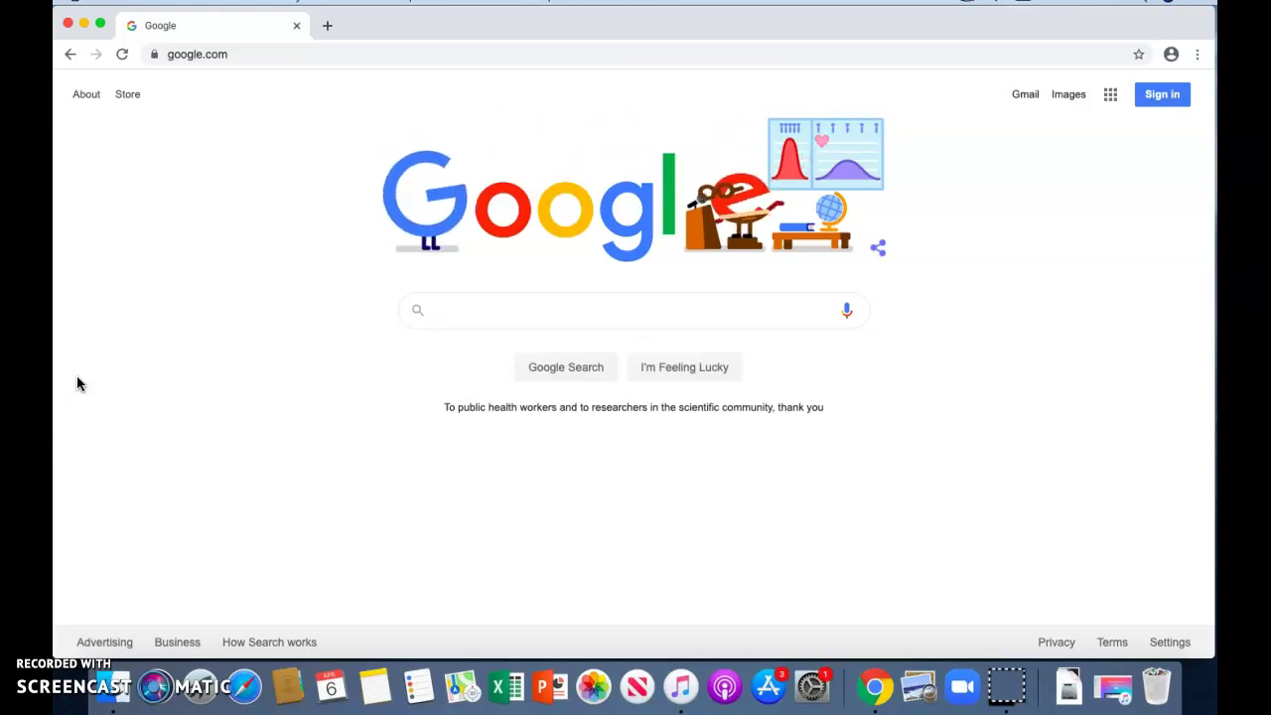
Search Google for 'google classroom'.
click(264, 241)
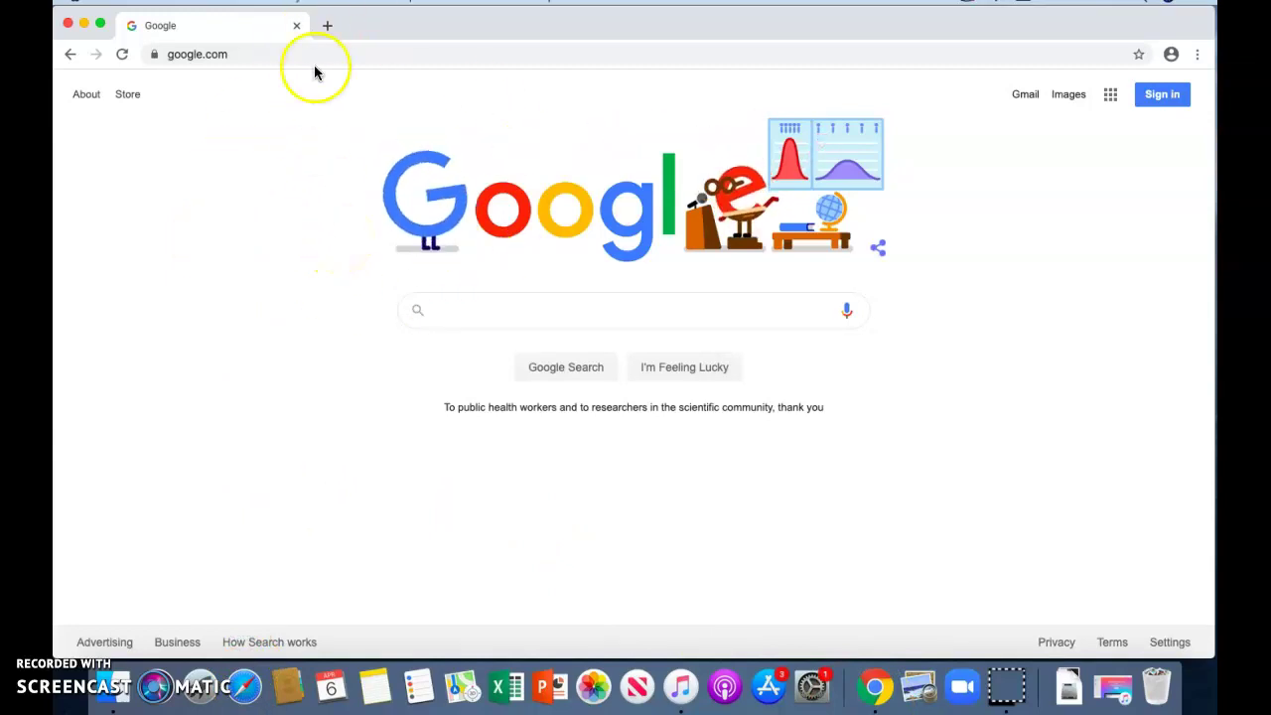
click(252, 50)
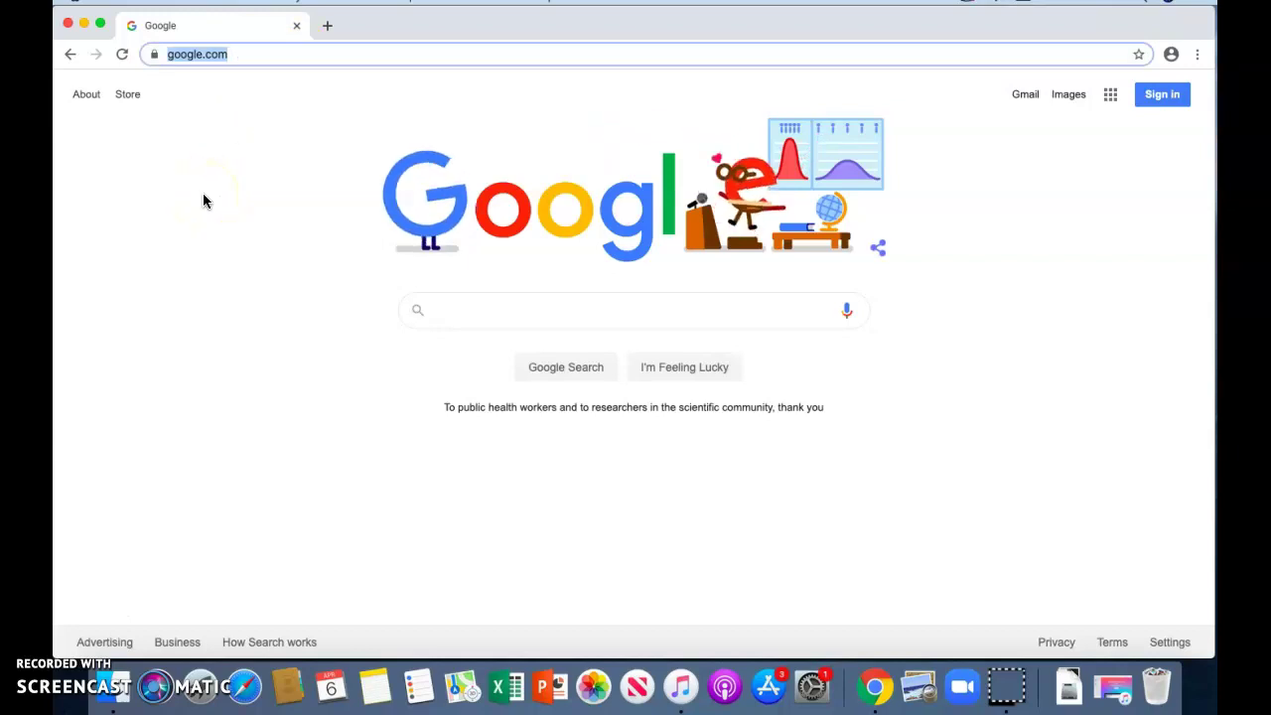
click(451, 312)
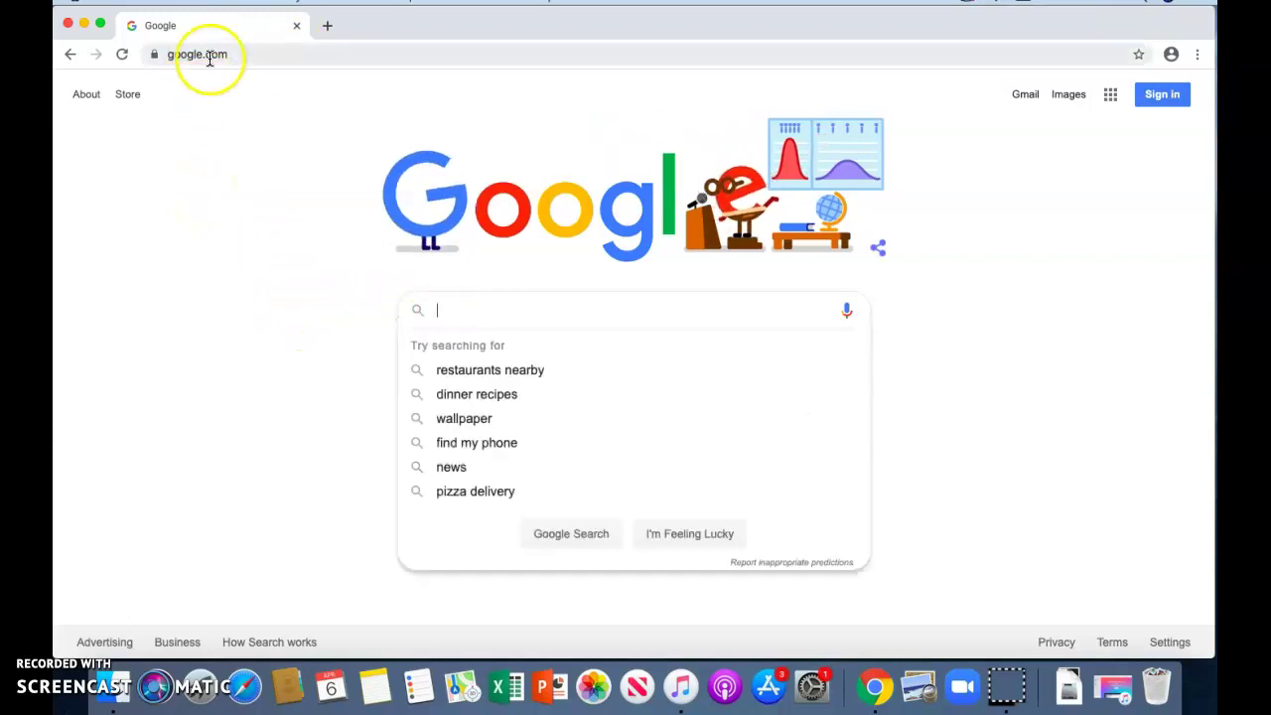
text(google clas)
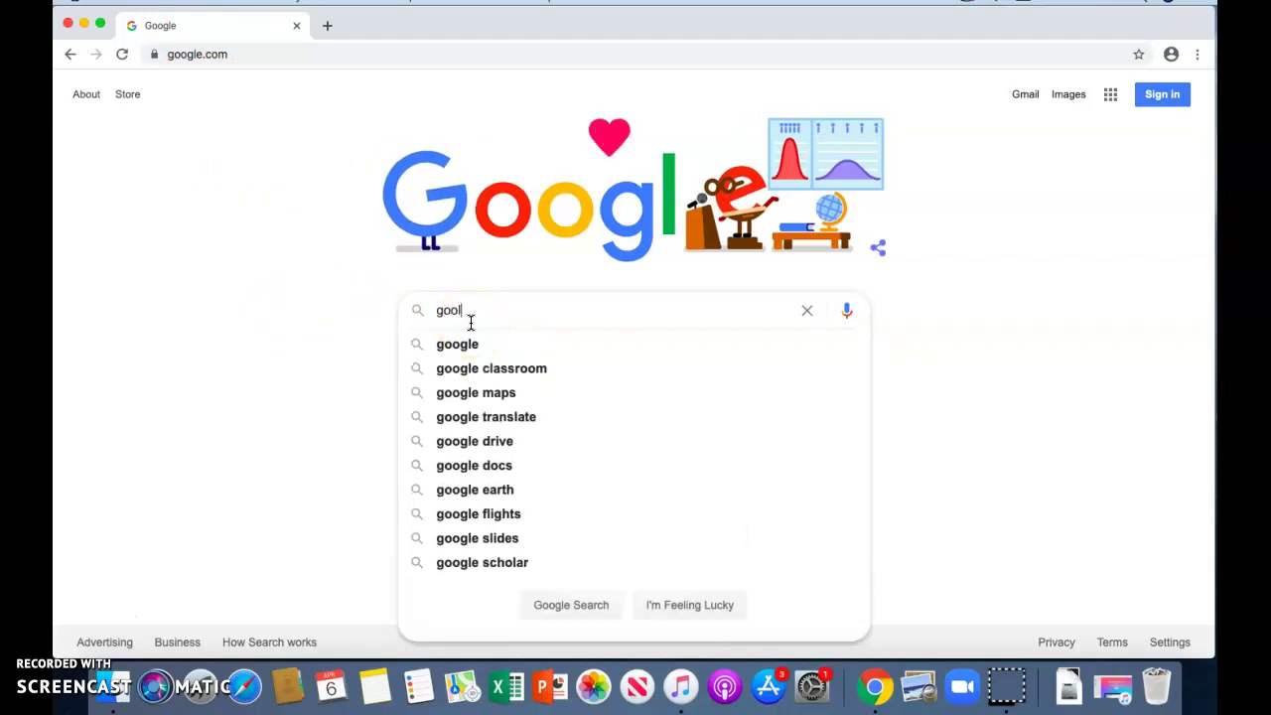
text(sroom)
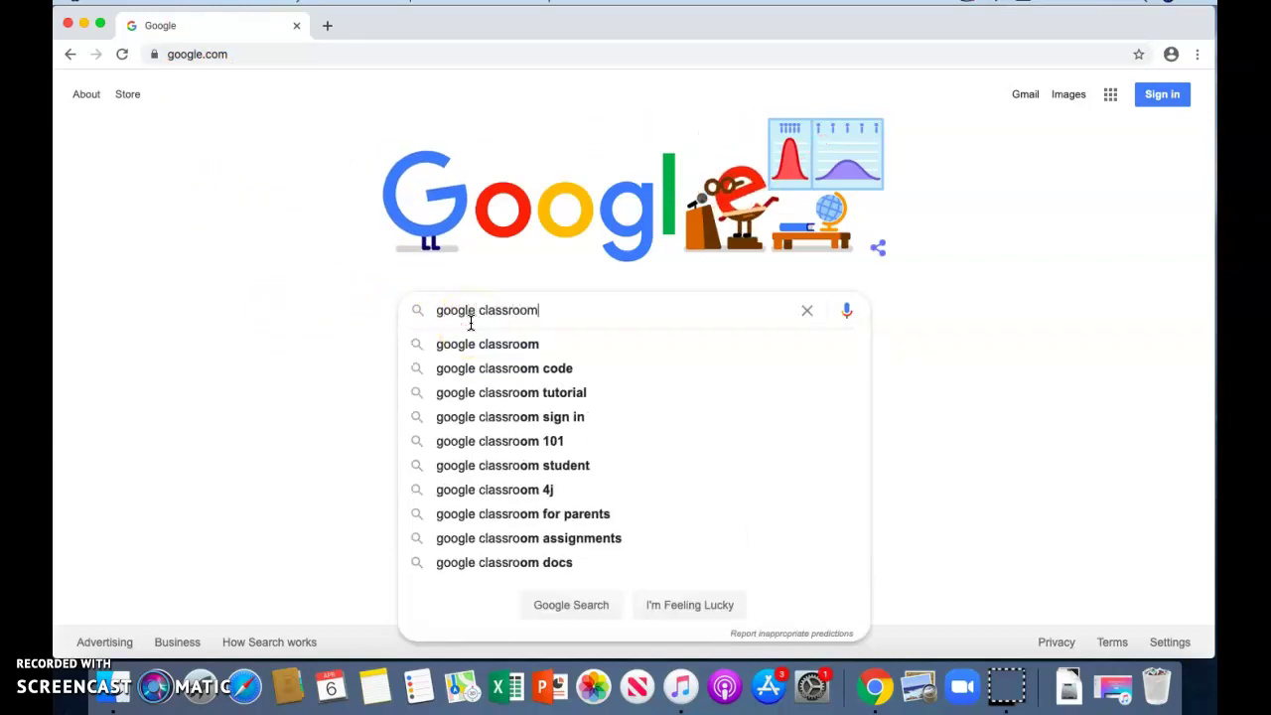
key(Return)
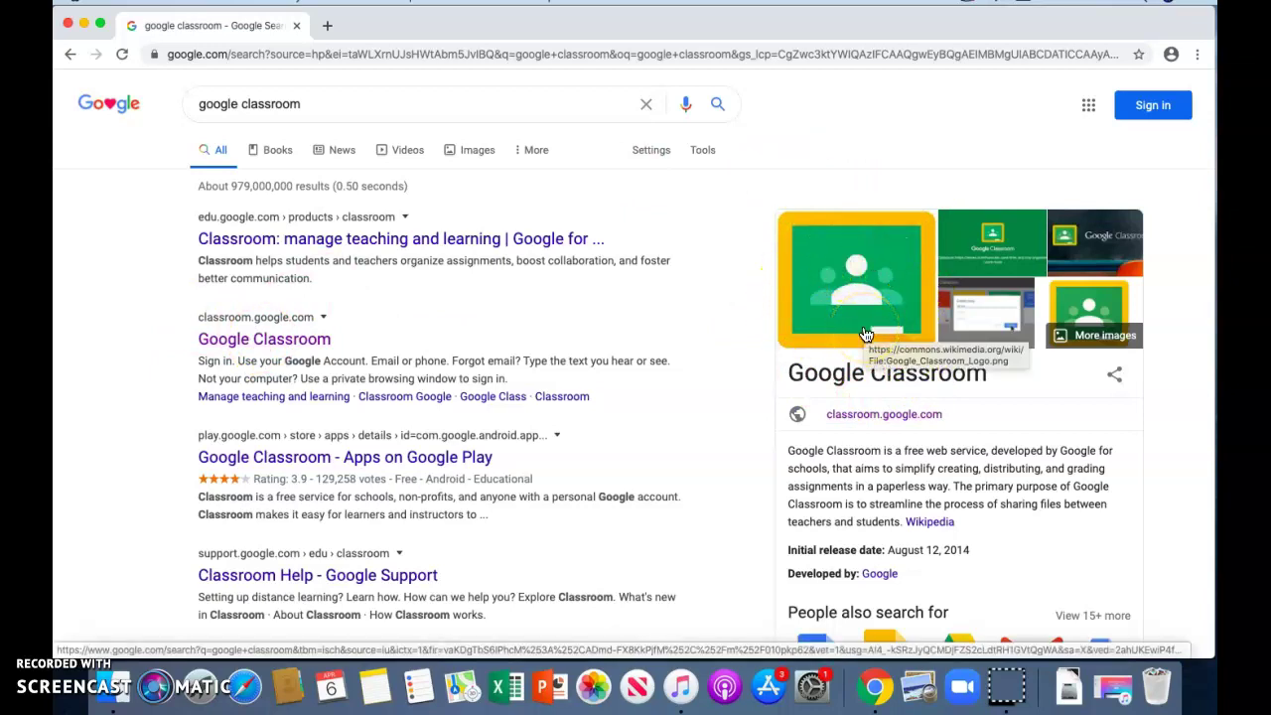
Open the Google Classroom search result, then load classroom.google.com in a second tab.
click(266, 335)
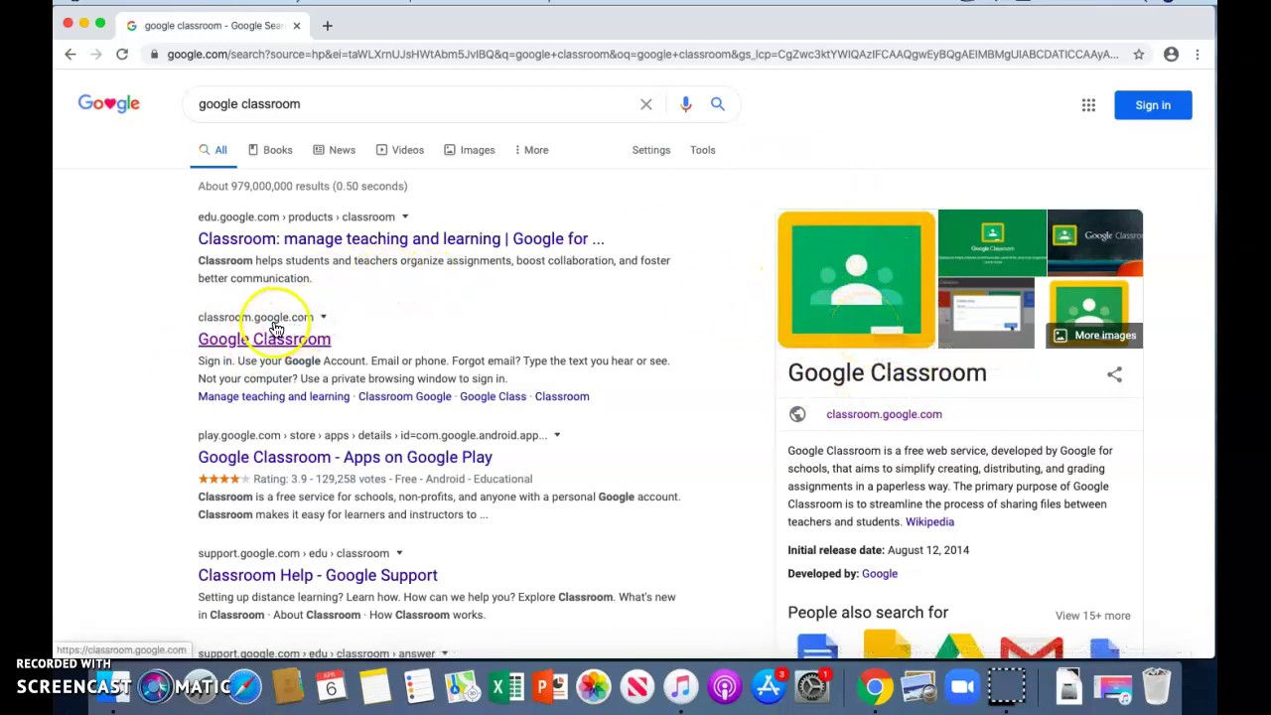
click(266, 336)
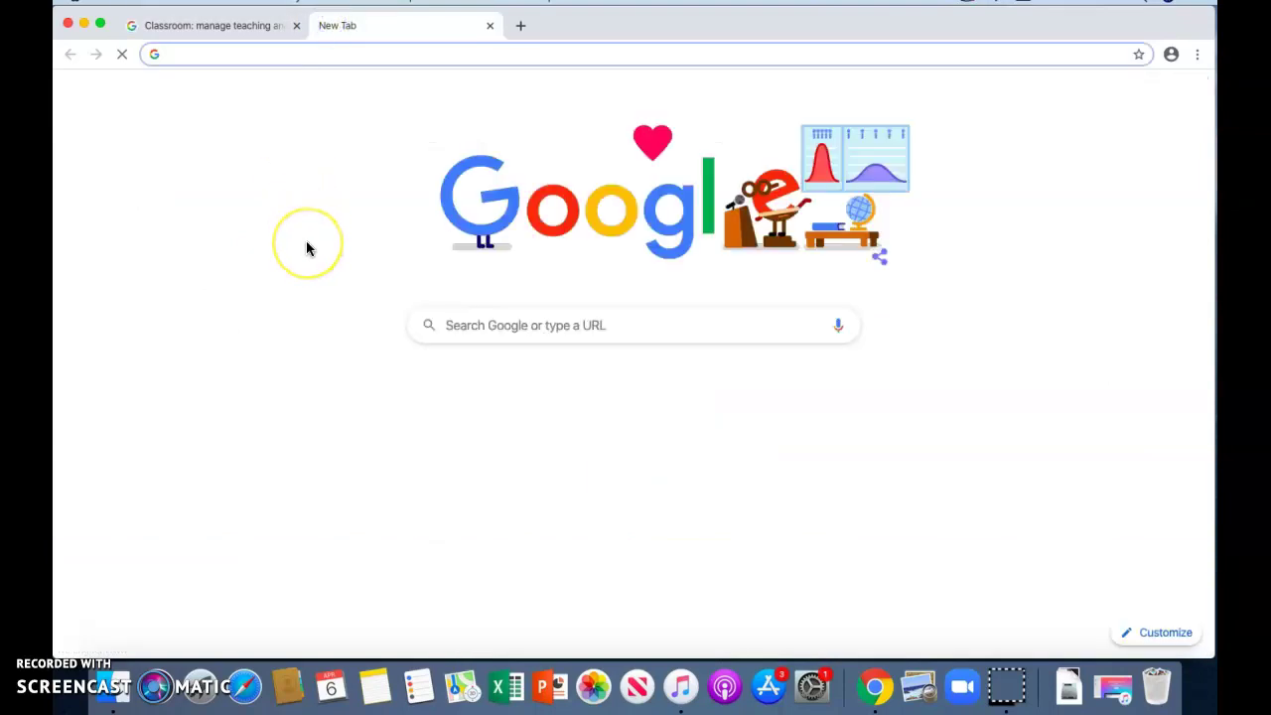
text(classroom.)
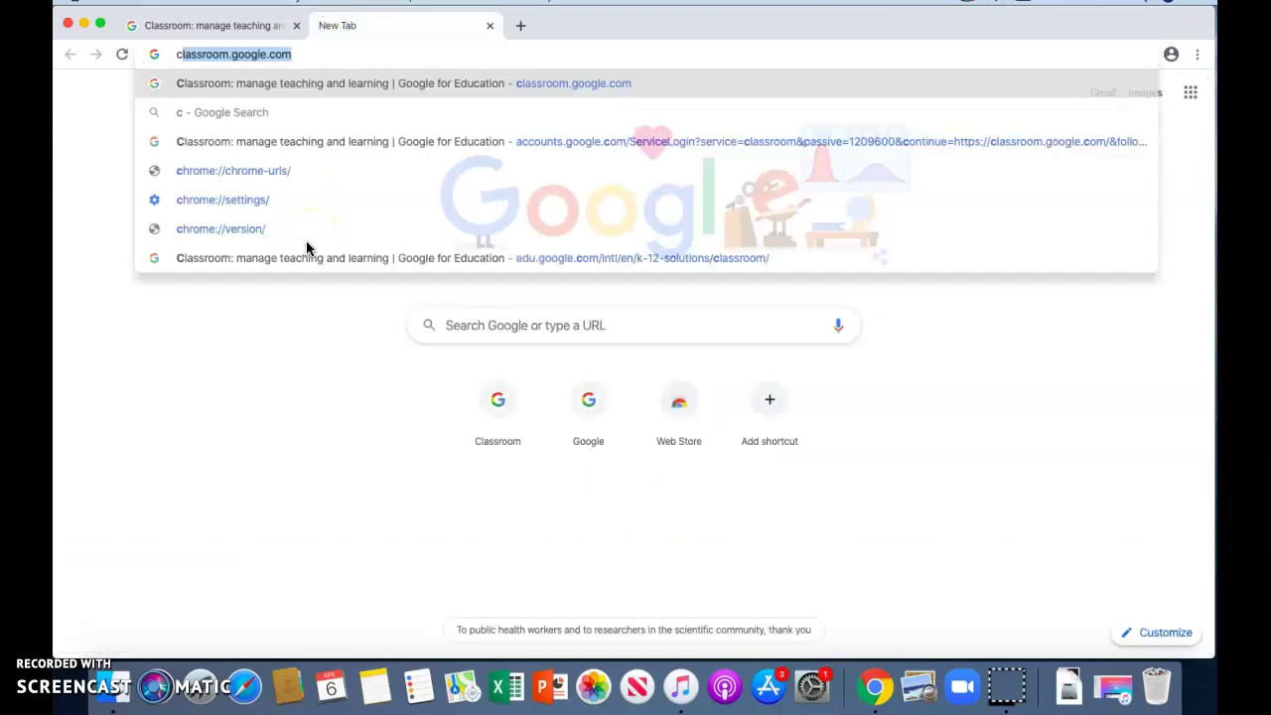
text(google.com)
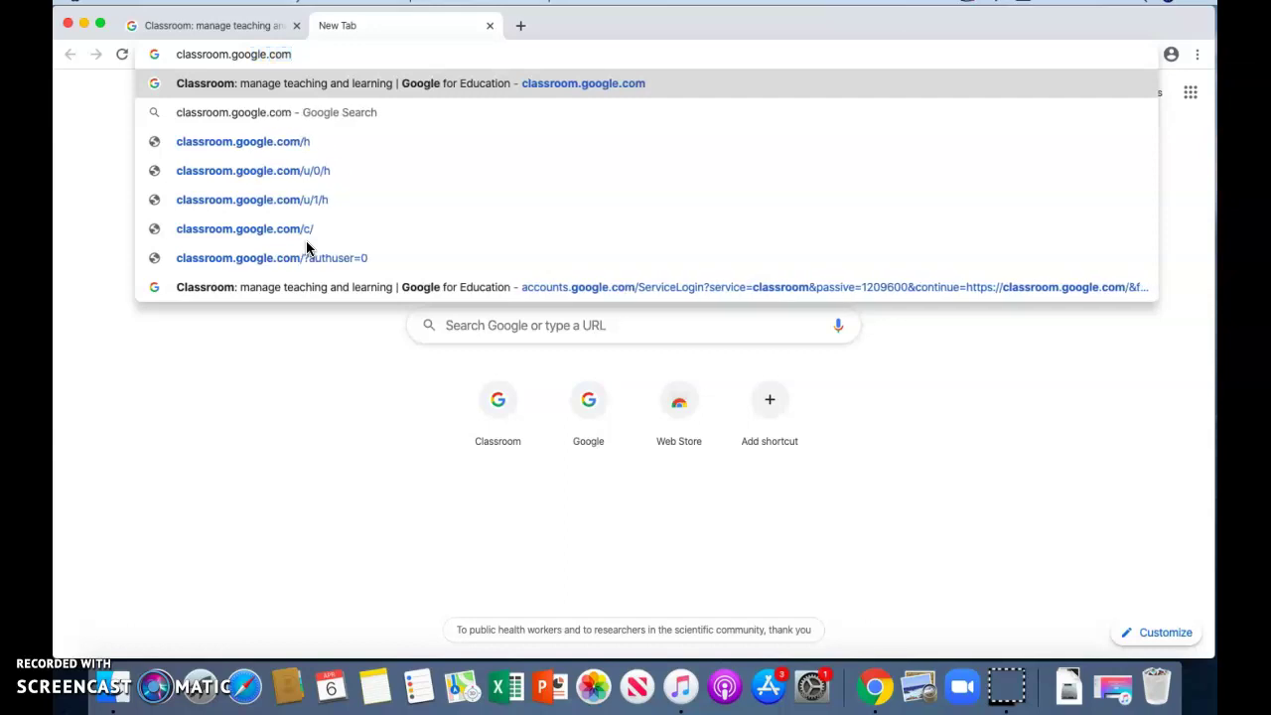
key(Return)
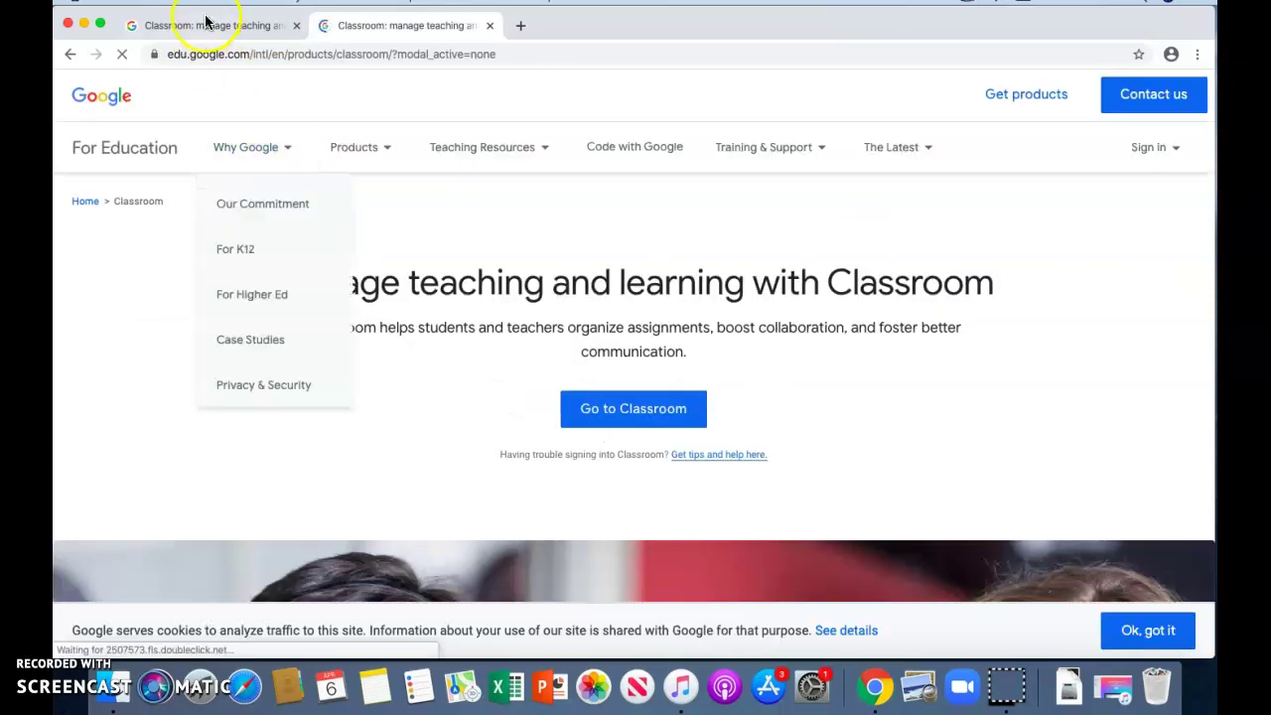
click(204, 24)
click(364, 27)
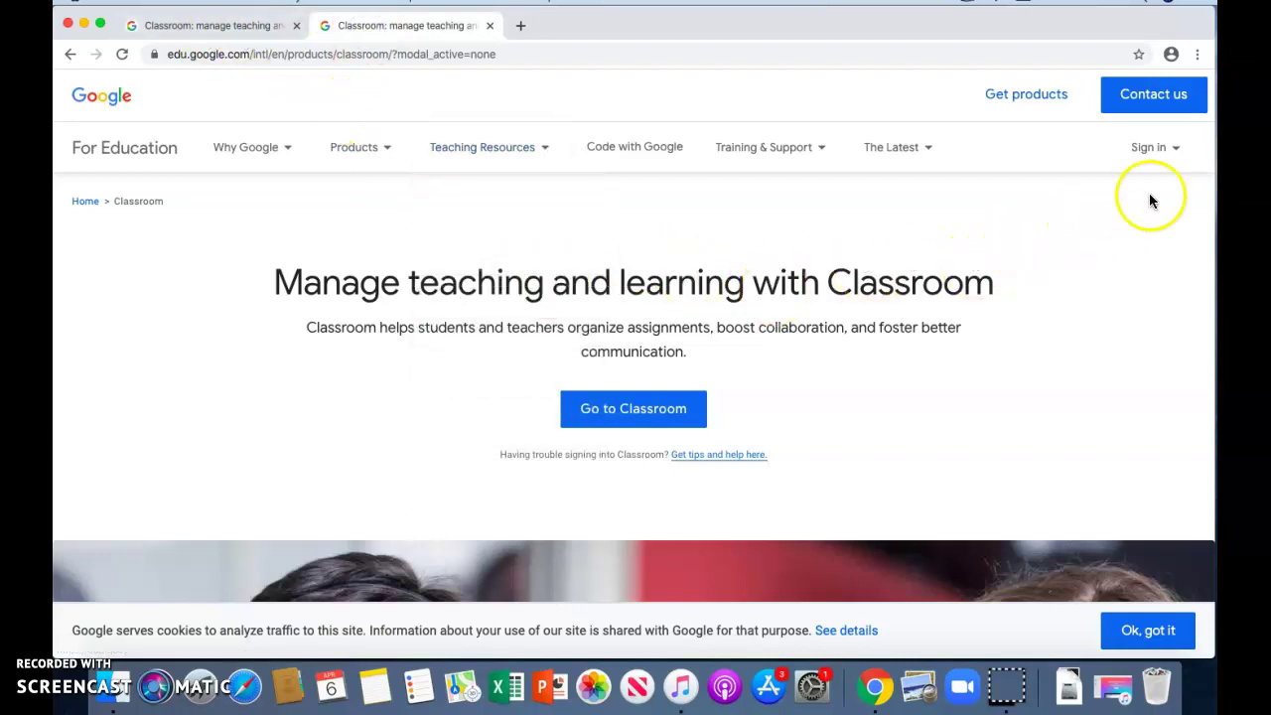
Reload classroom.google.com in the second tab and choose Go to Classroom to reach sign-in.
click(518, 28)
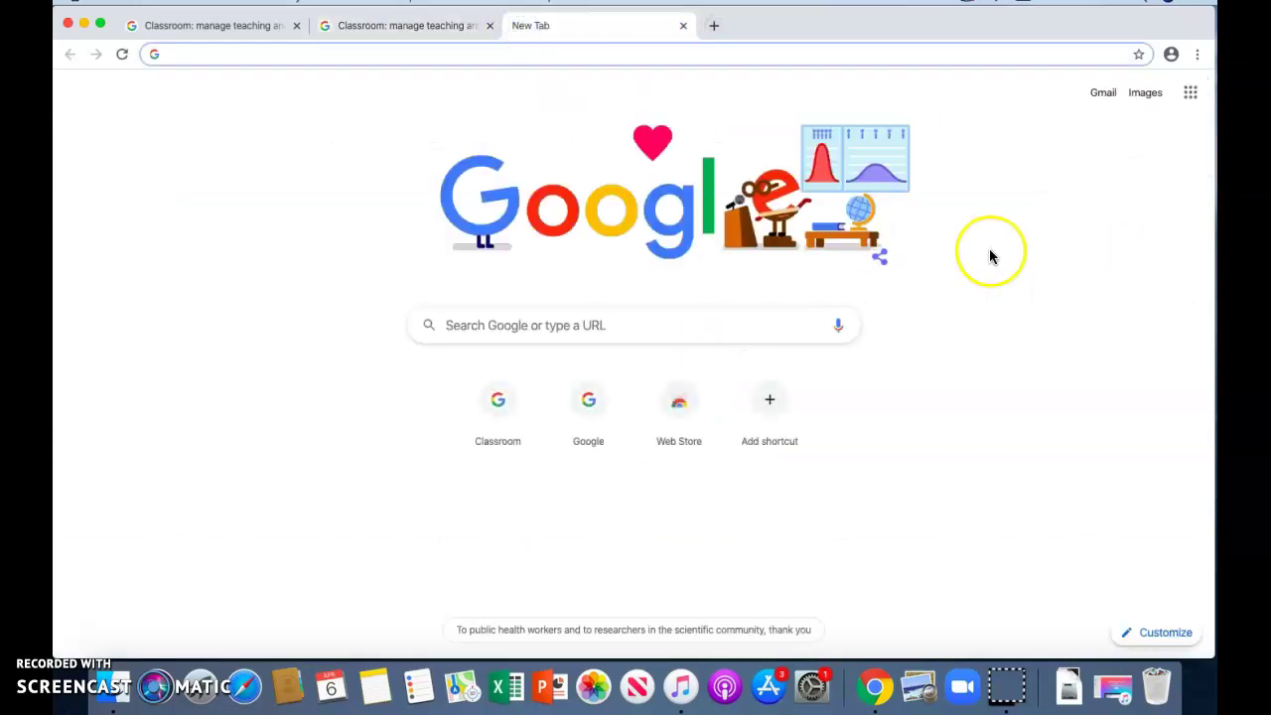
click(1105, 100)
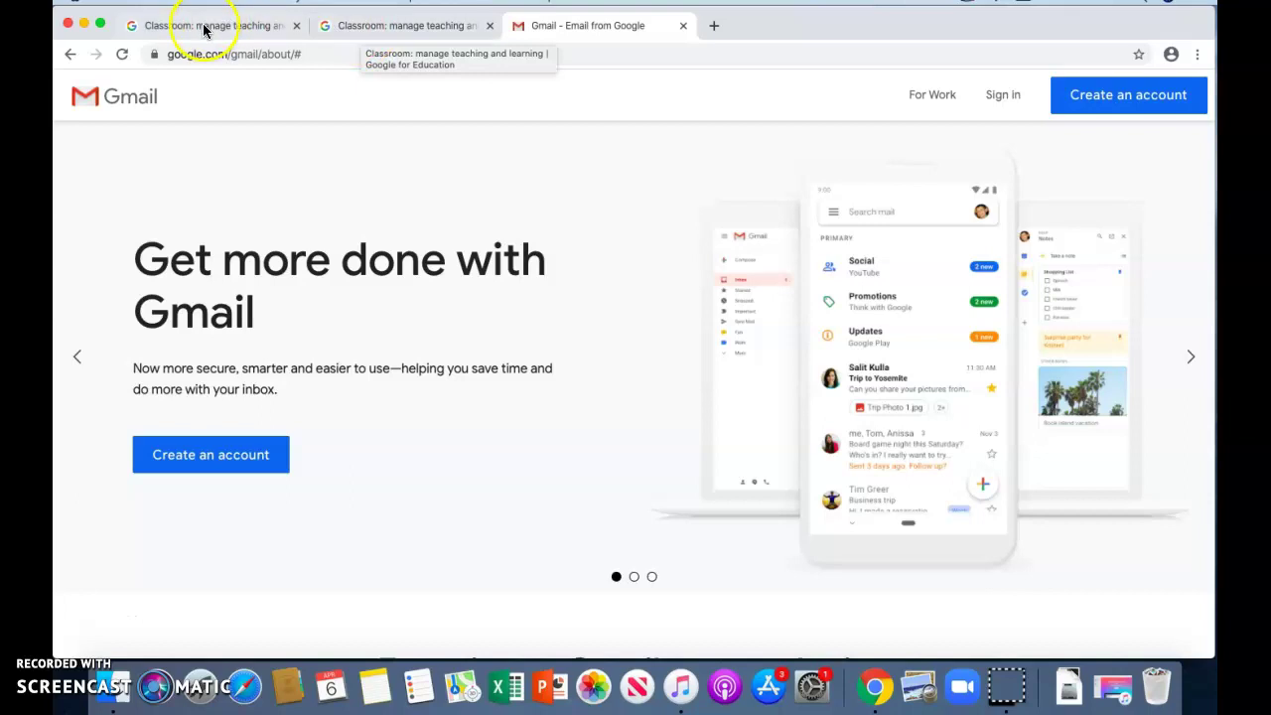
click(395, 30)
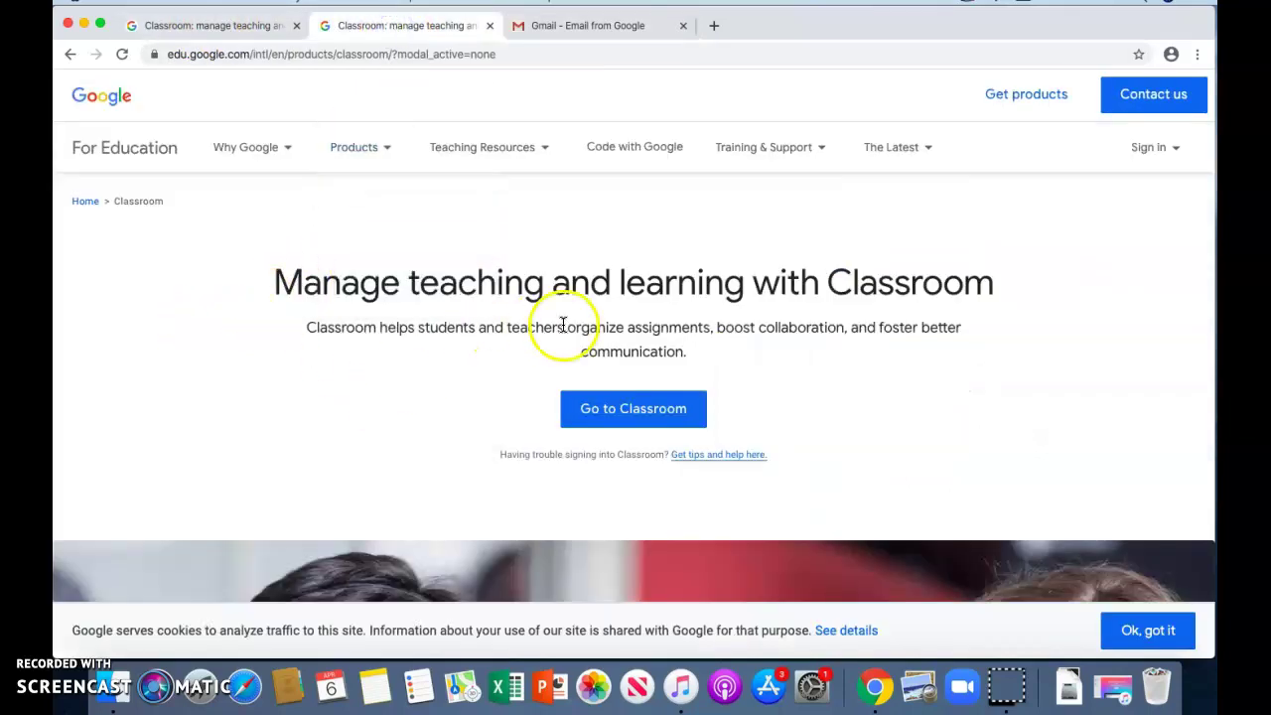
click(299, 57)
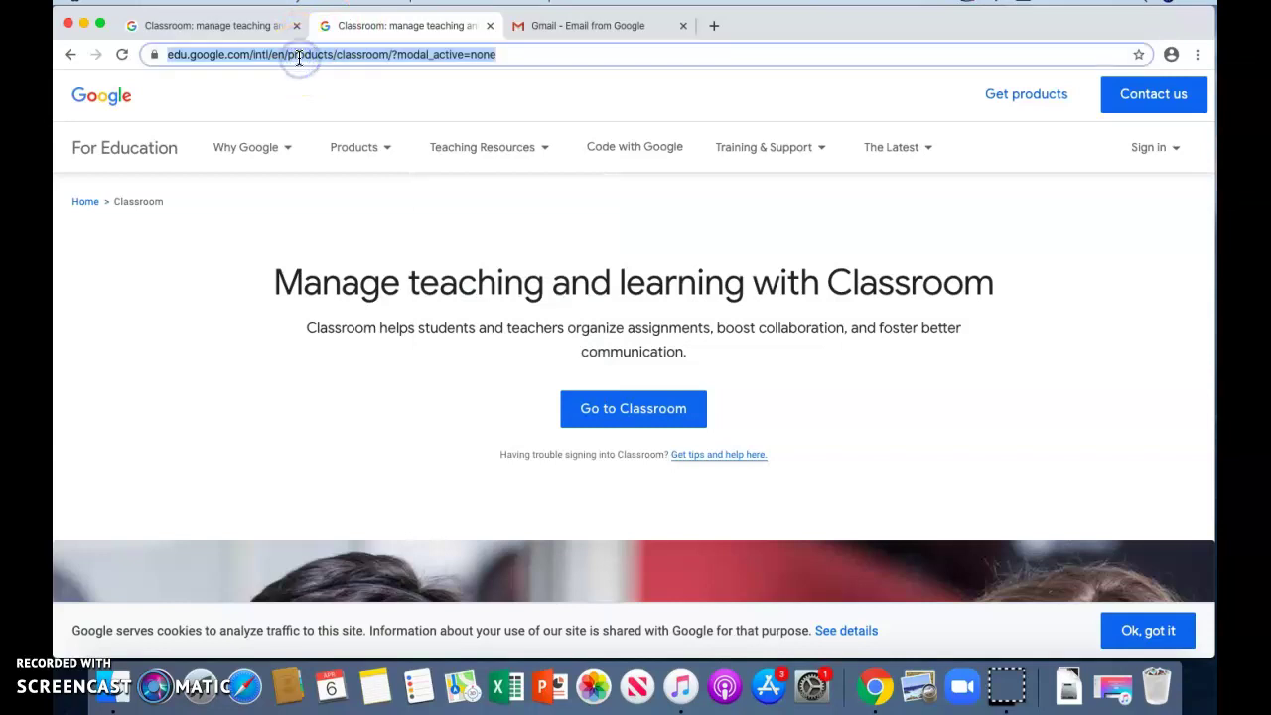
text(classroom.go)
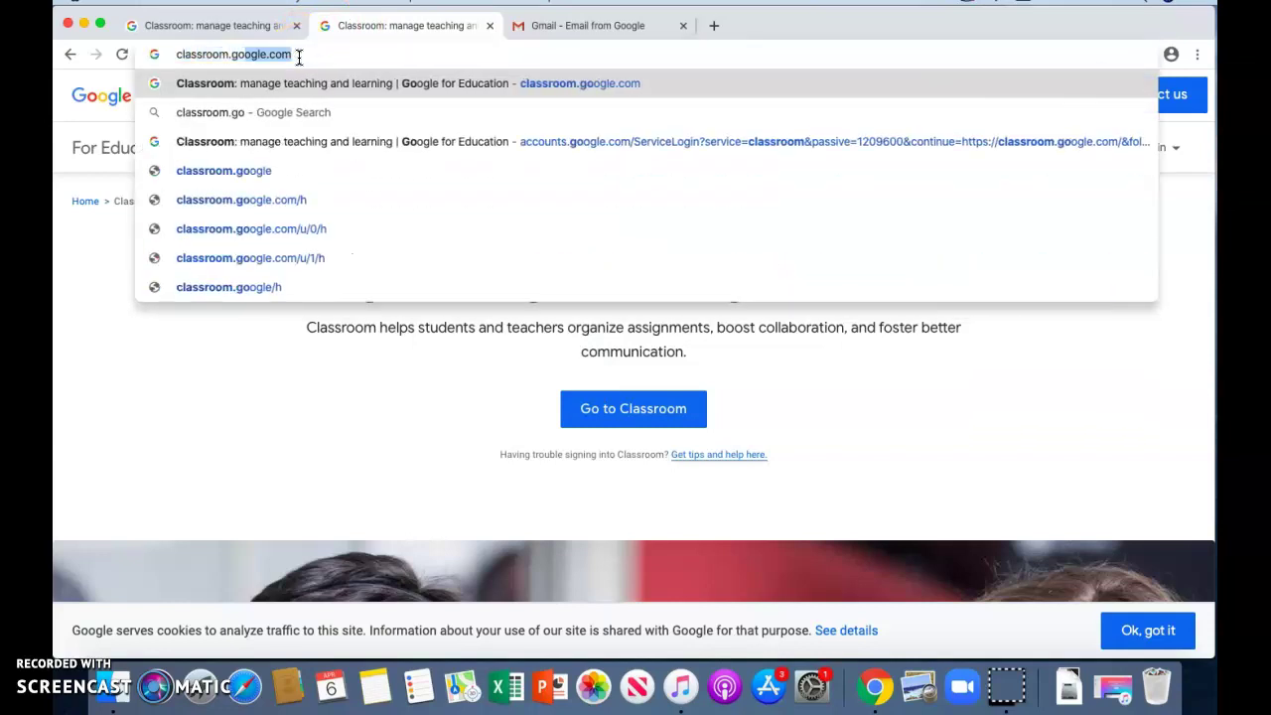
text(ogle.com)
key(Return)
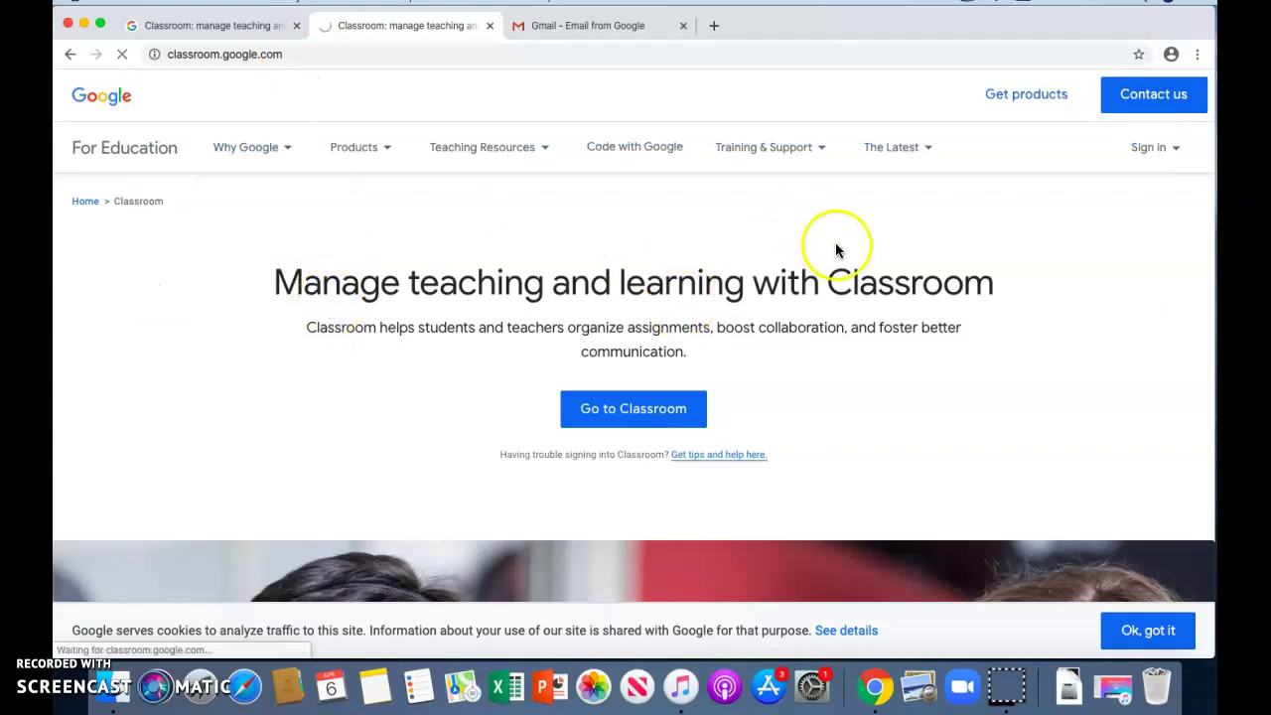
mouse_move(1179, 155)
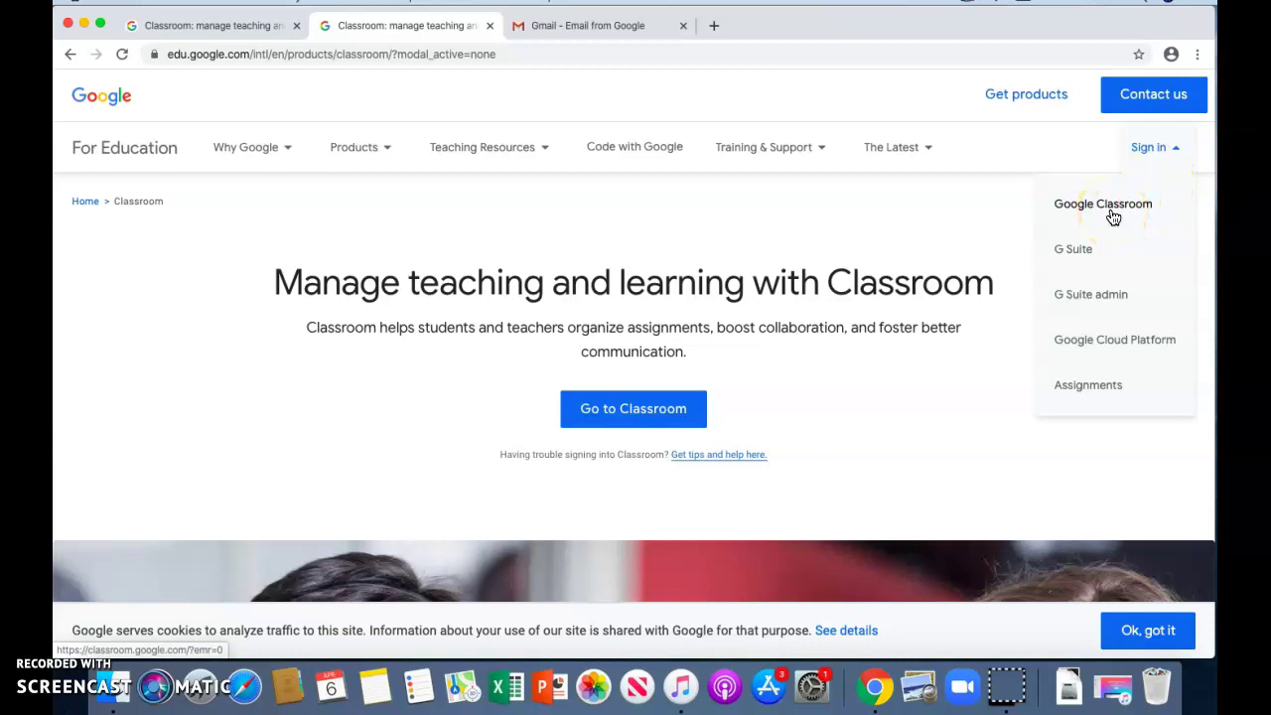
click(608, 423)
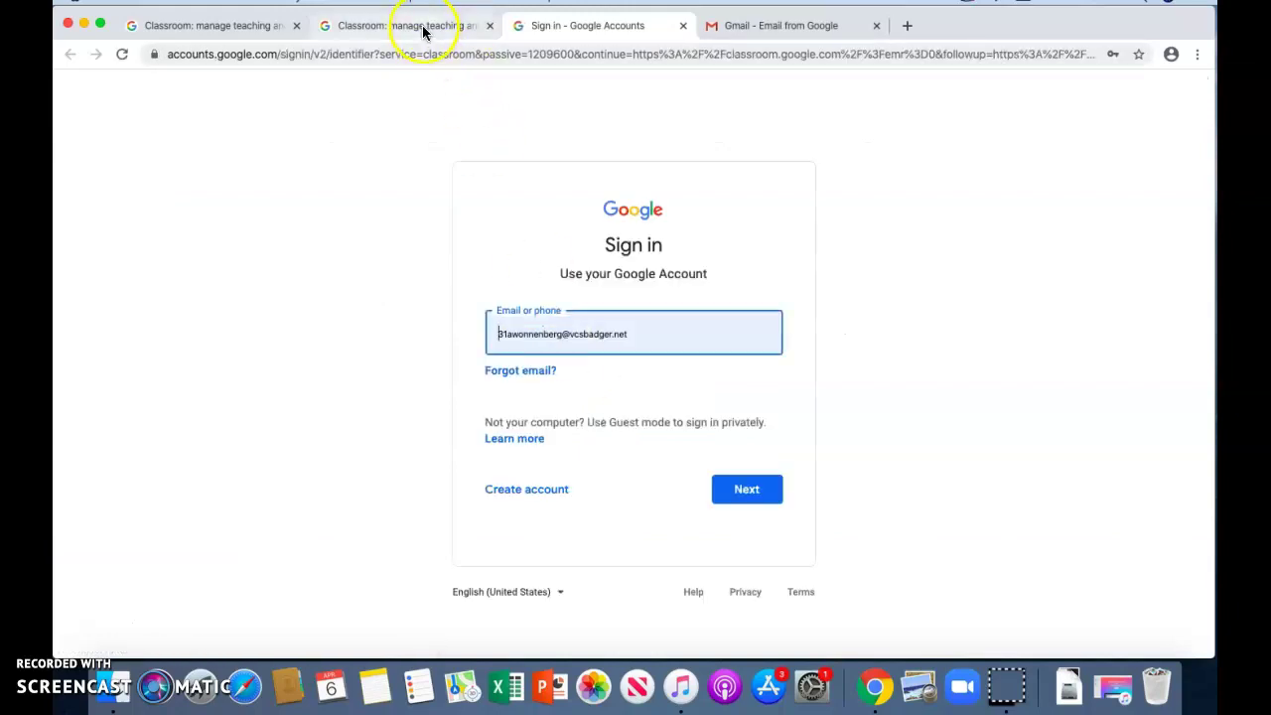
Clear the pre-filled address, enter the school account's e-mail and continue to the password step.
drag(635, 332, 495, 333)
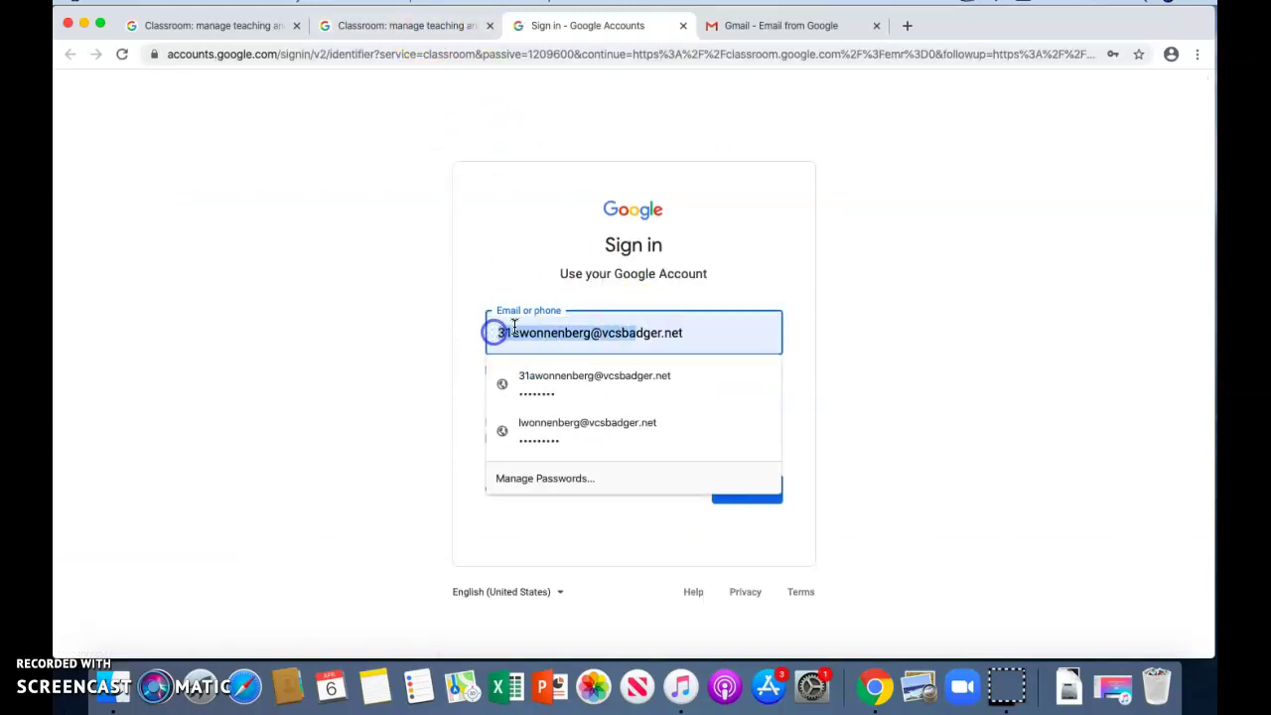
drag(681, 334, 483, 323)
key(BackSpace)
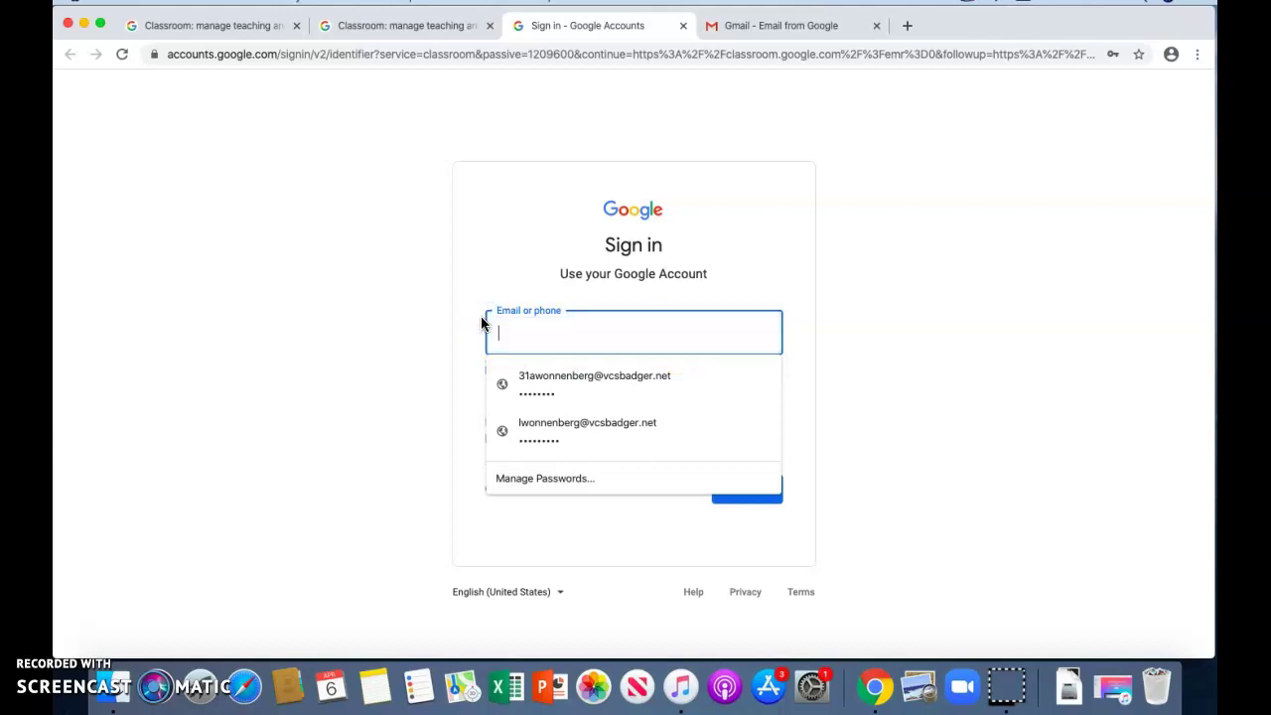
click(407, 310)
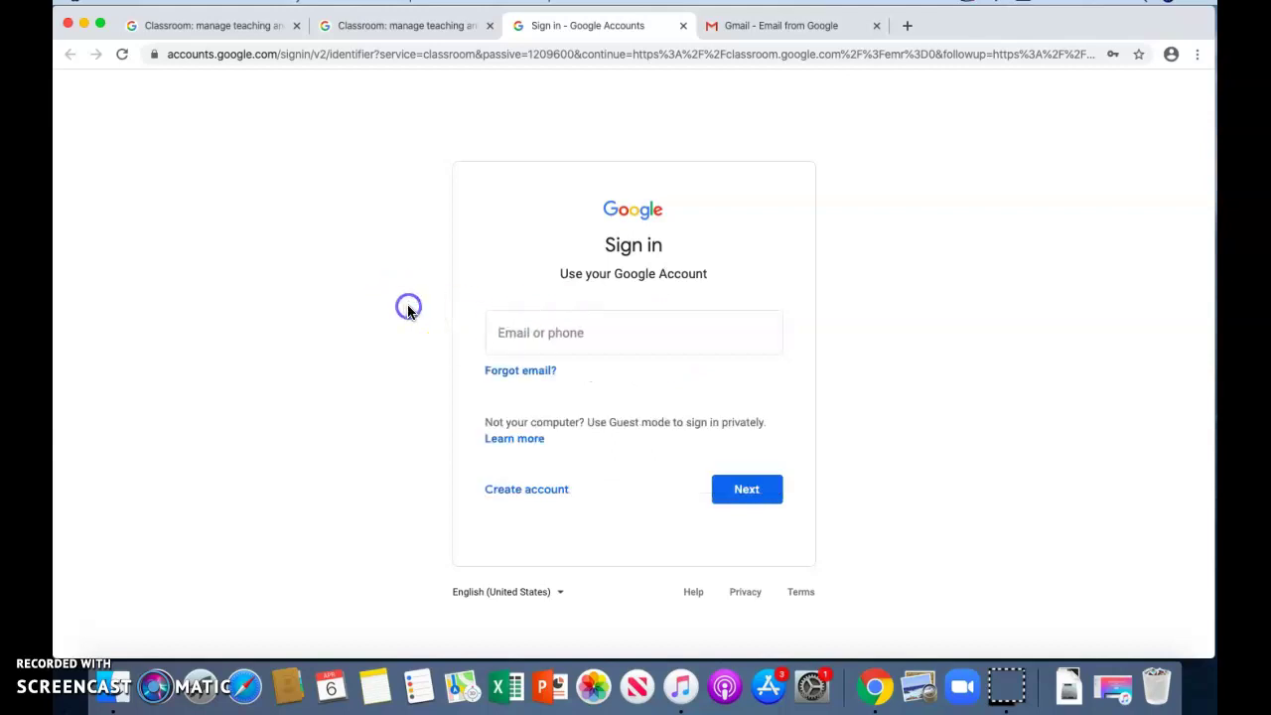
click(586, 338)
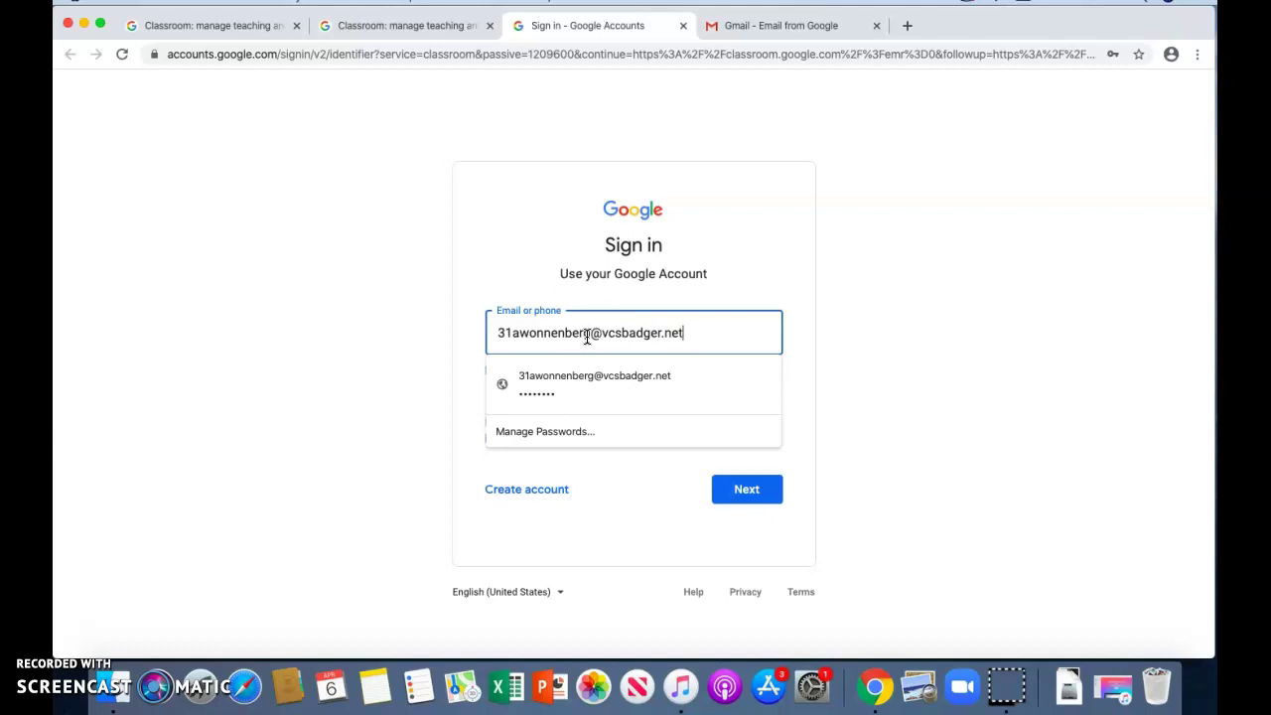
click(511, 343)
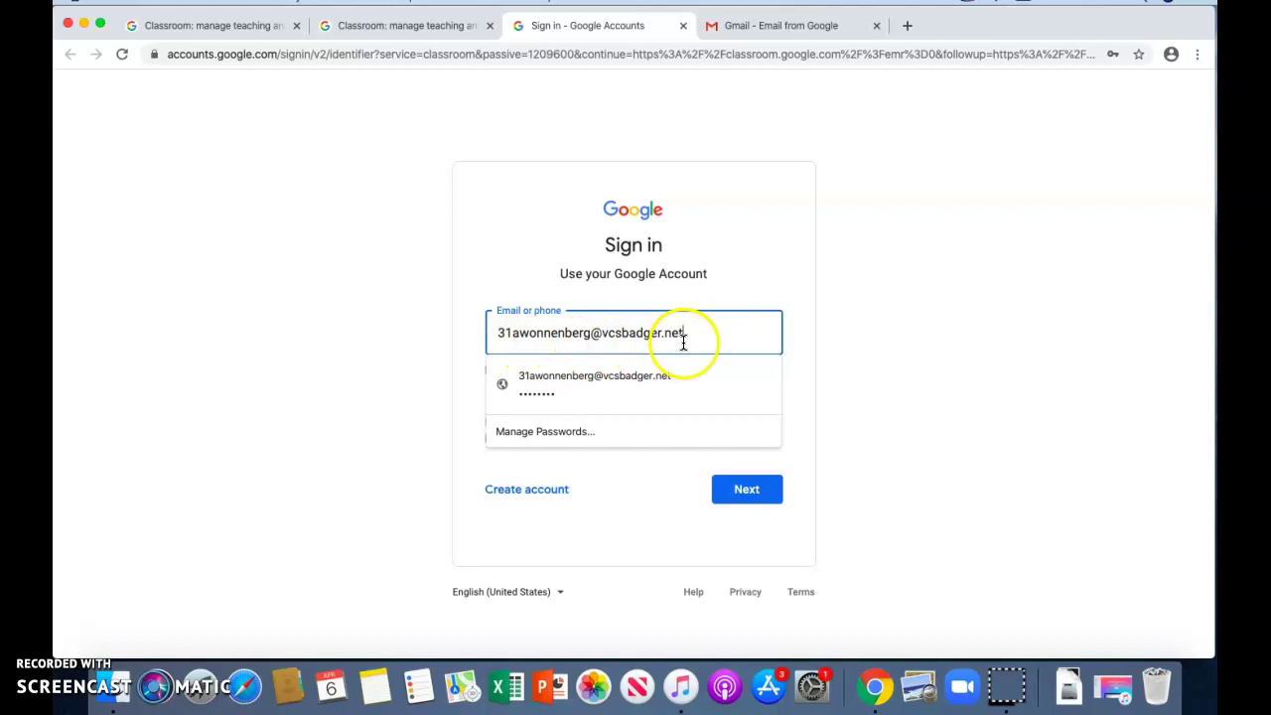
click(745, 491)
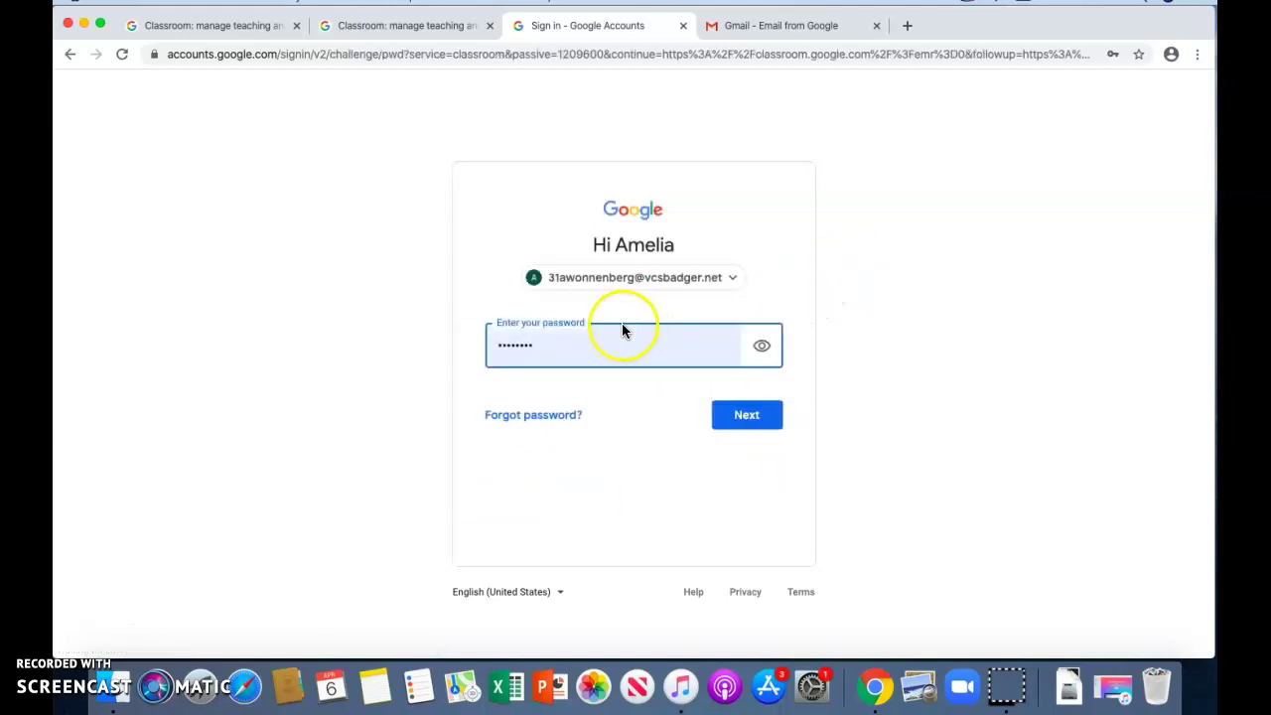
Replace the autofilled password with the account password and sign in.
drag(622, 330, 451, 347)
text(a)
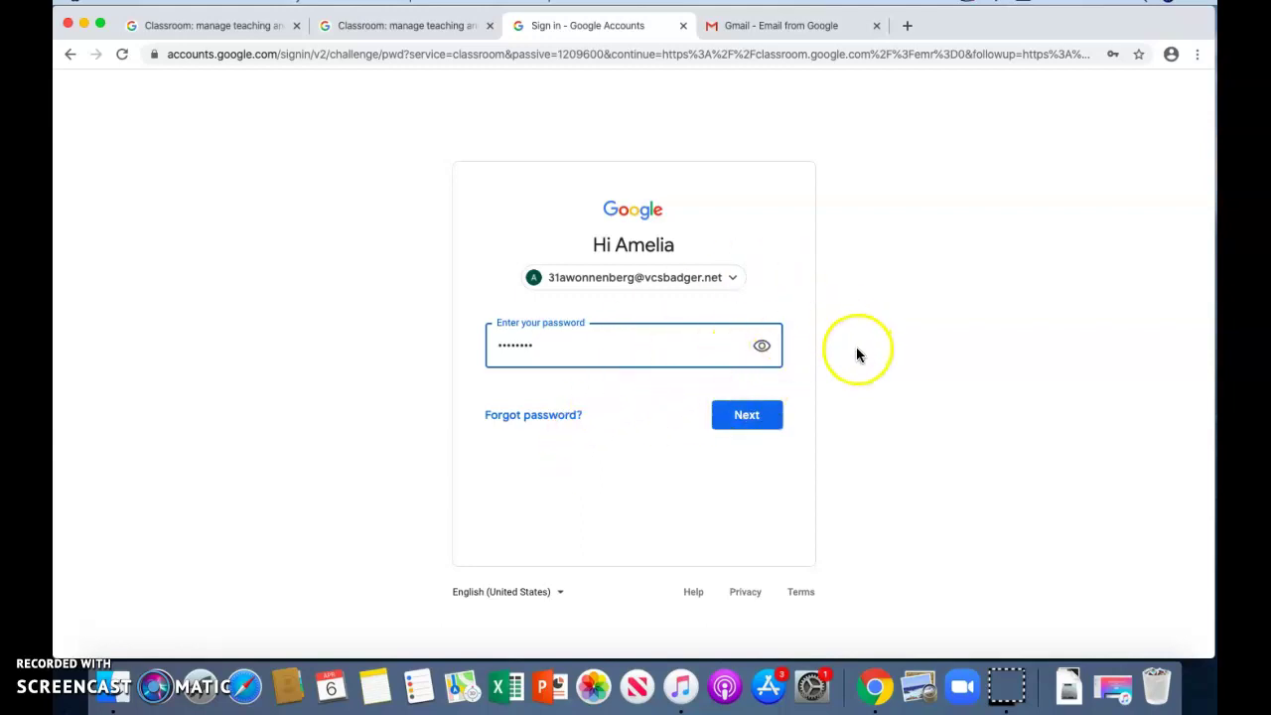
click(752, 420)
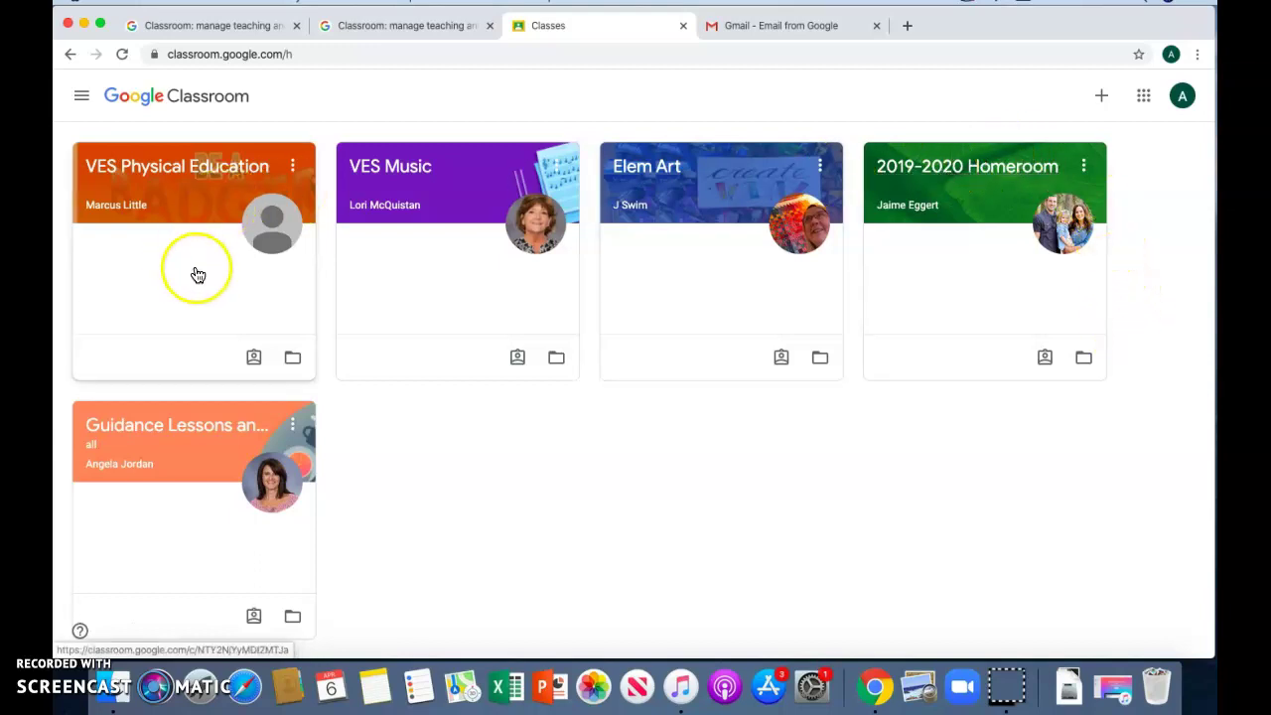
Open the 2019-2020 Homeroom class card from the Classes page.
click(186, 177)
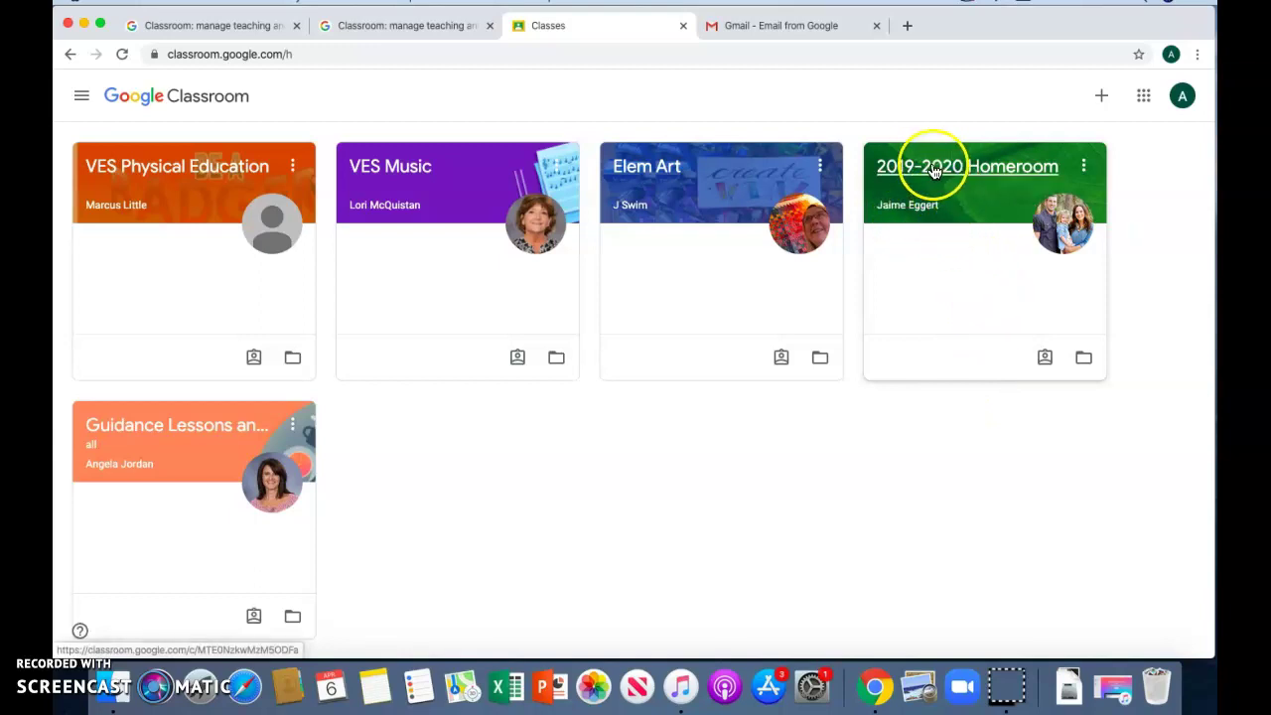
click(929, 185)
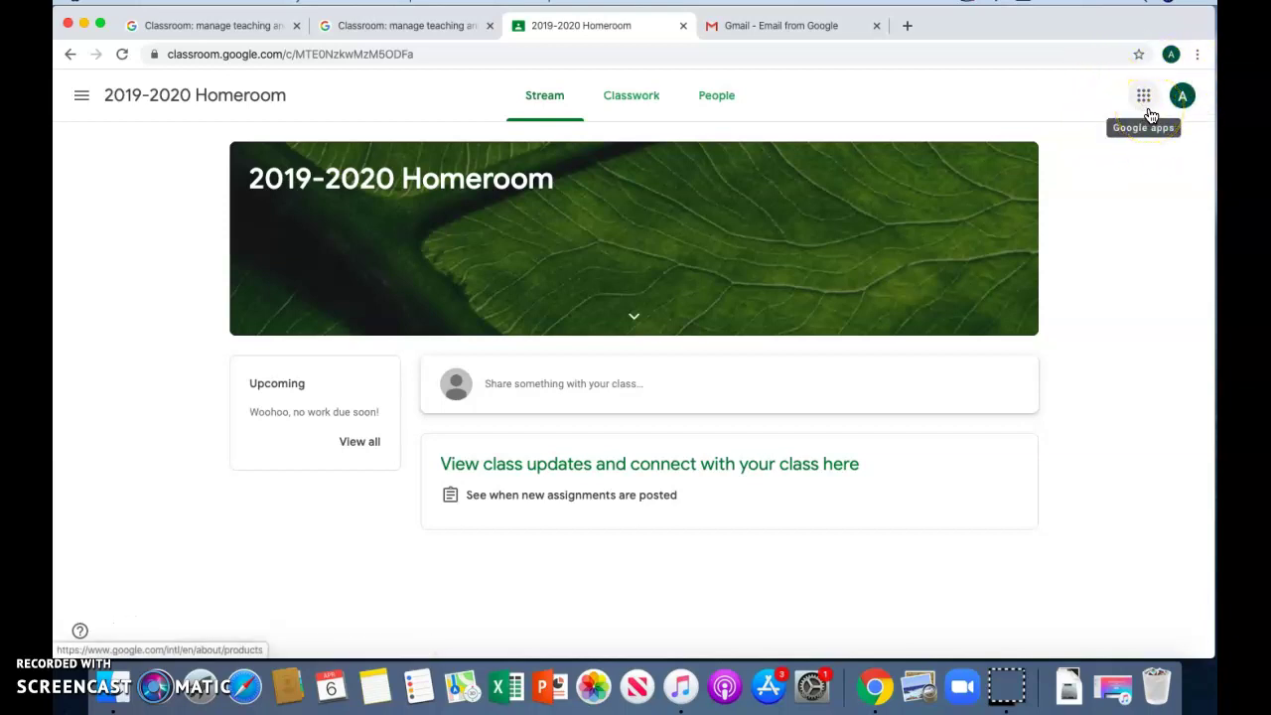
Show the Google apps grid from the top right of the Homeroom Stream.
click(1147, 107)
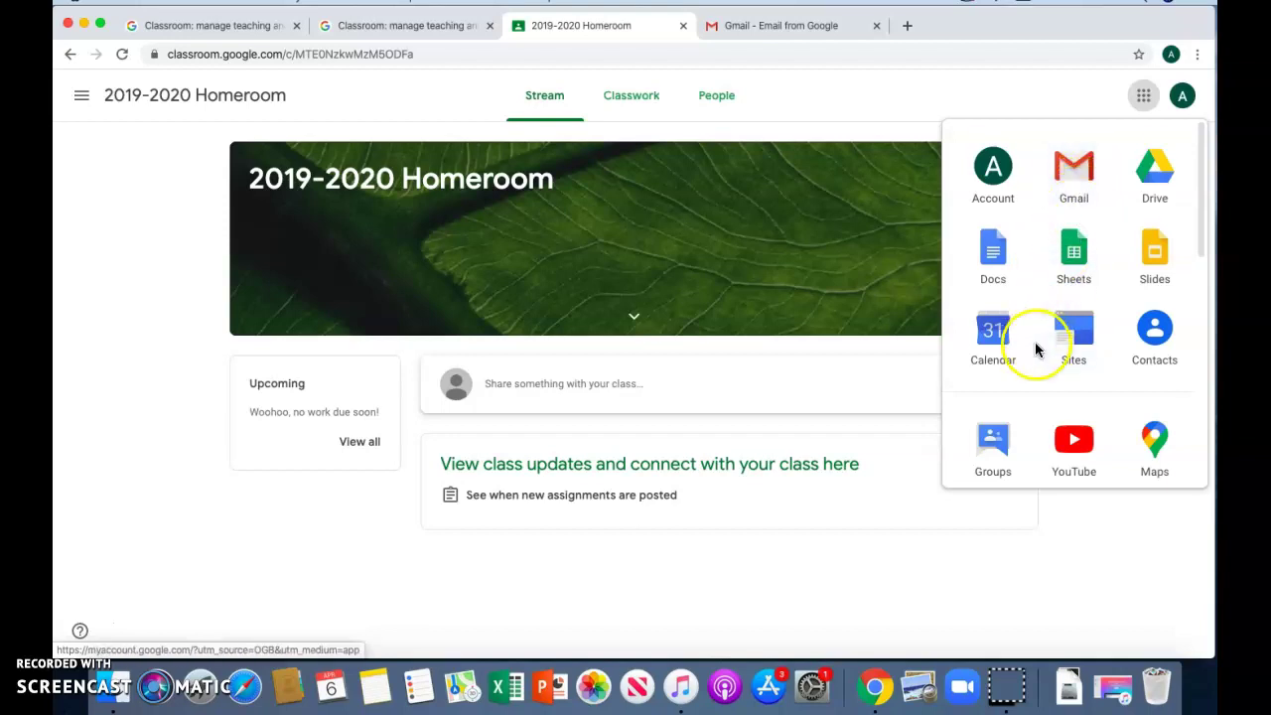
Scroll the Google apps menu down to Classroom, select it, then dismiss the menu.
scroll(993, 293, down, 1)
scroll(990, 295, down, 10)
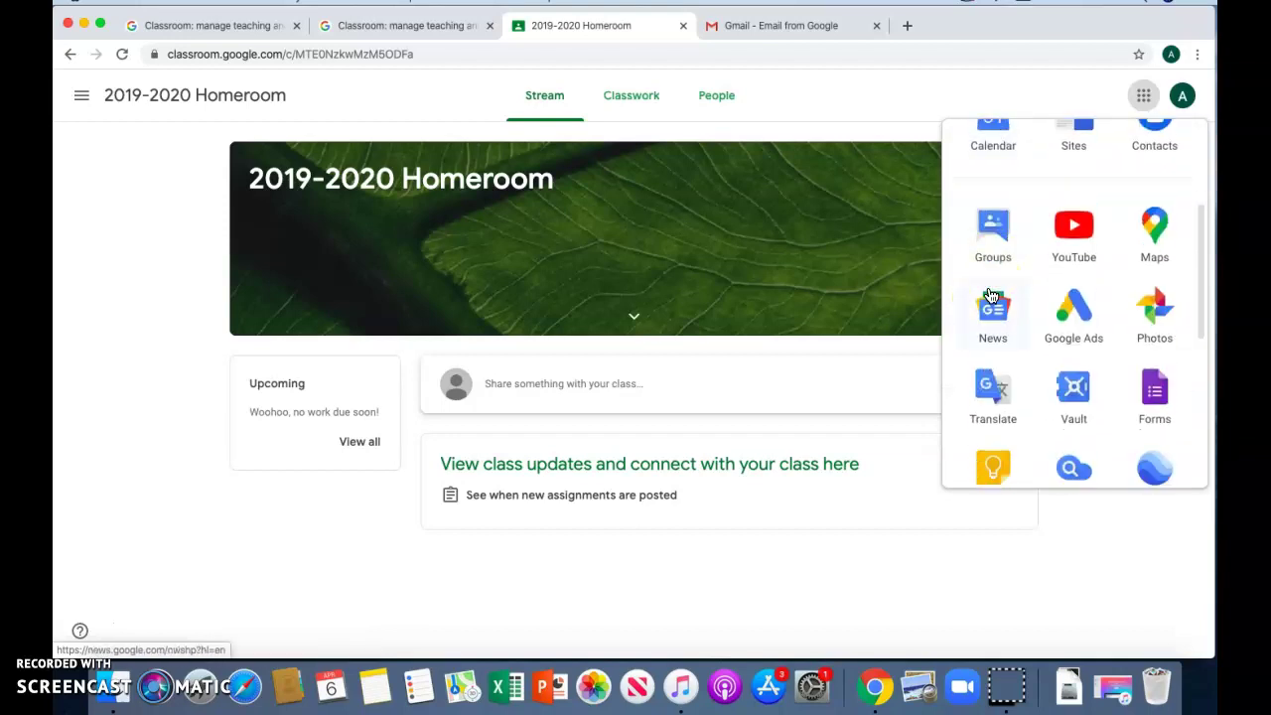
scroll(990, 295, down, 3)
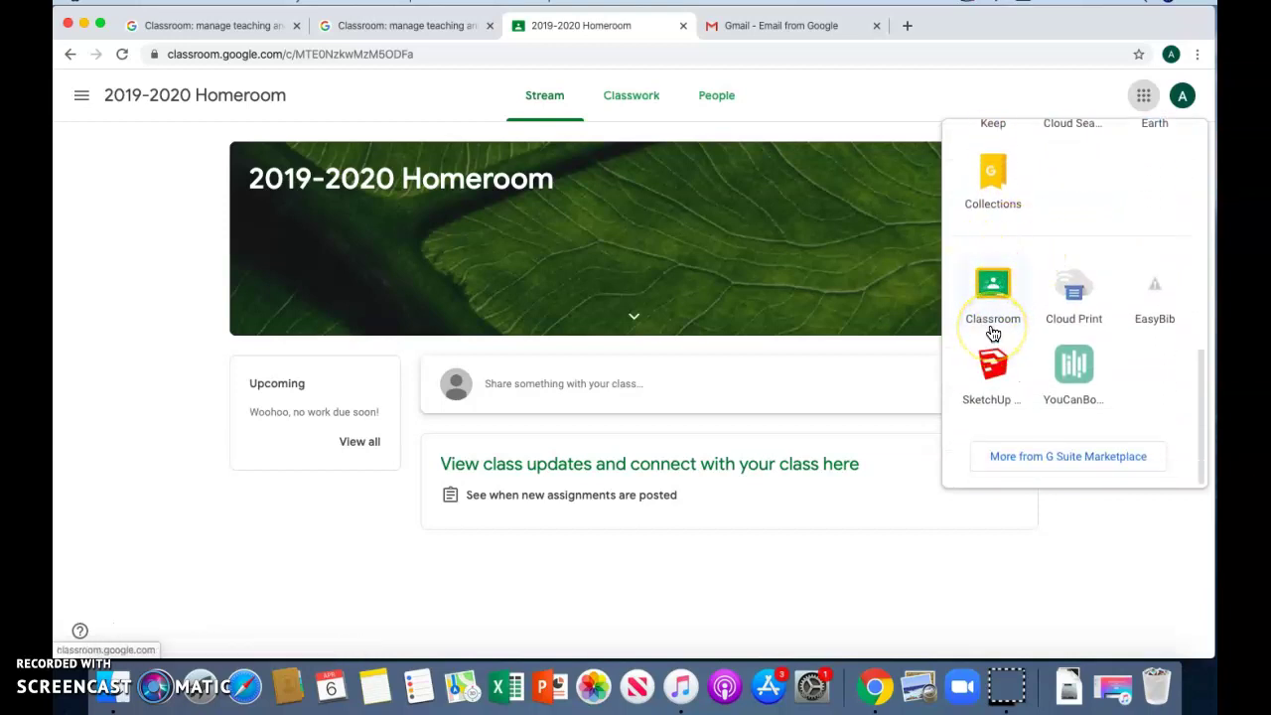
click(993, 310)
click(998, 308)
click(1003, 305)
click(1006, 303)
click(996, 296)
click(86, 133)
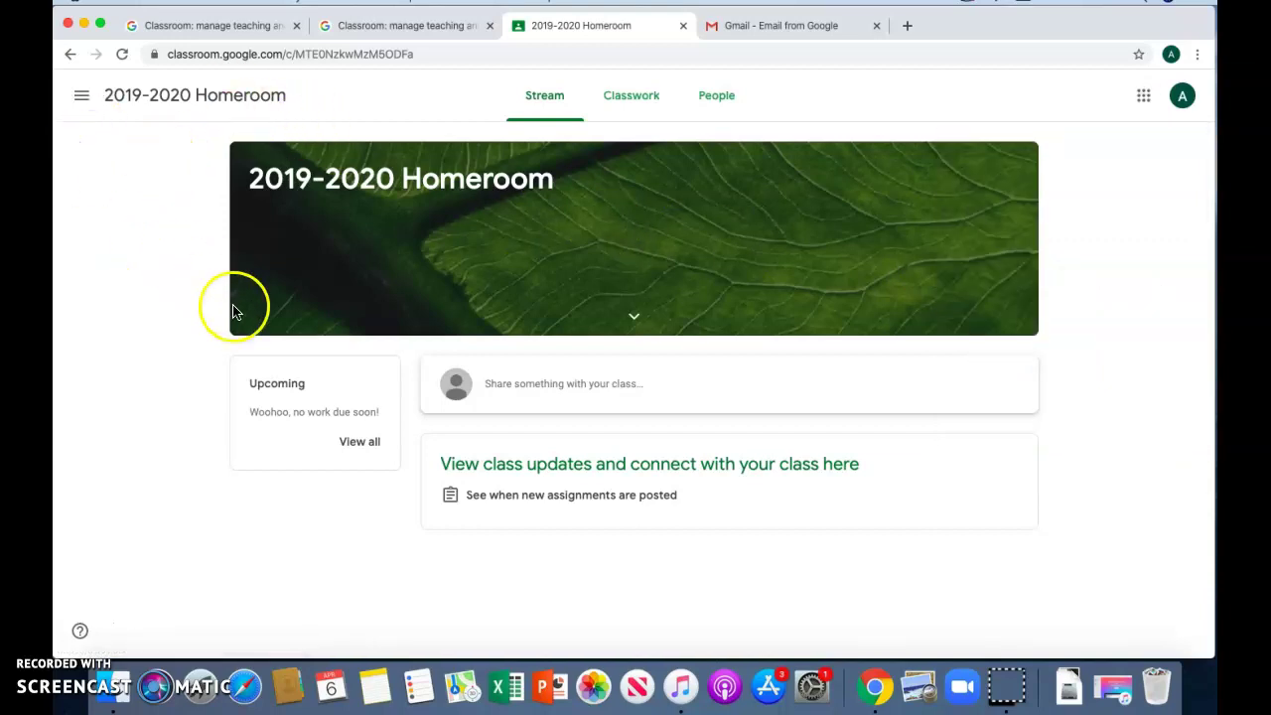
click(134, 277)
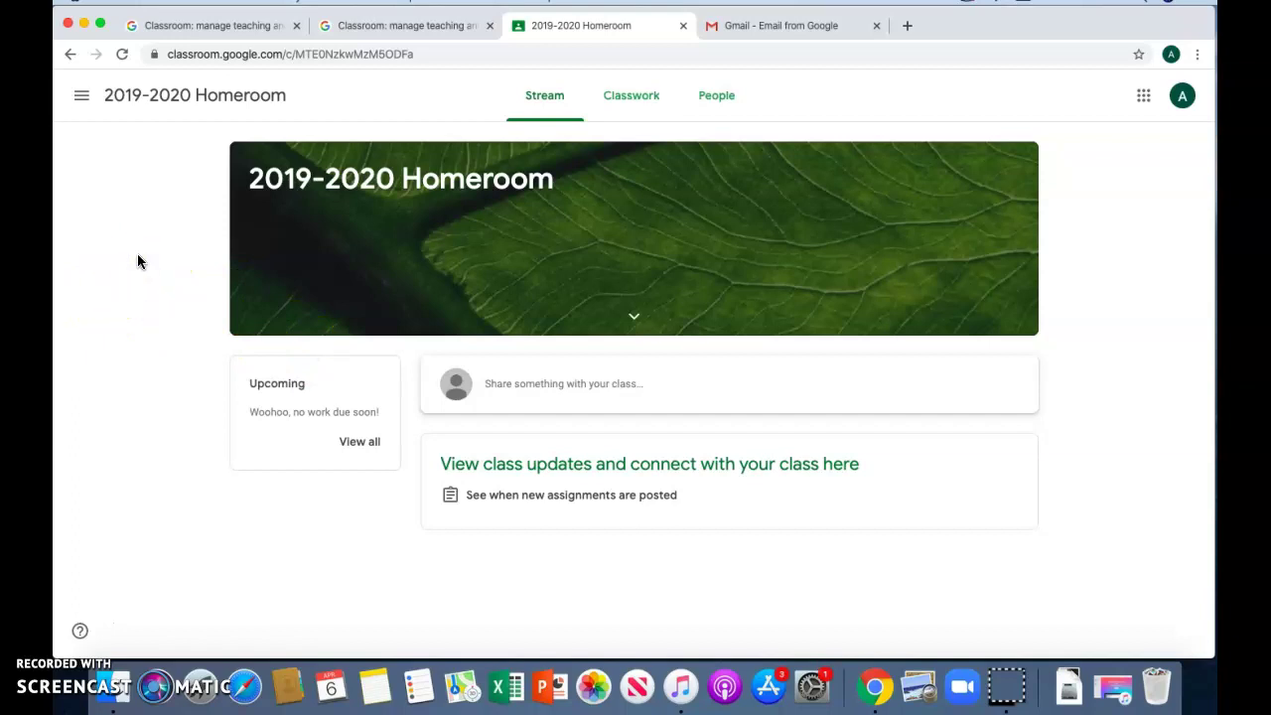